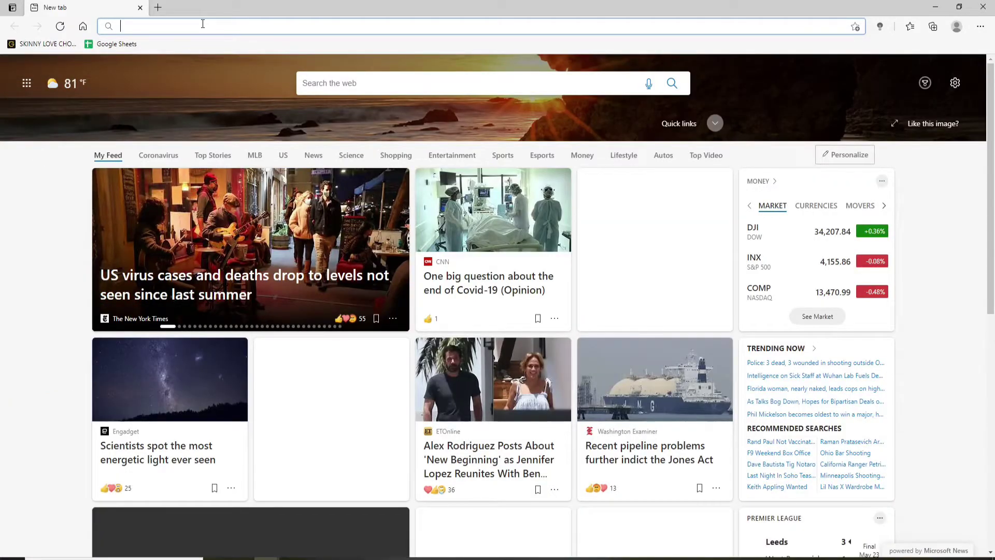
# Load the Binance website and accept the cookie consent notice
pyautogui.write('binance.com')
pyautogui.press('Return')
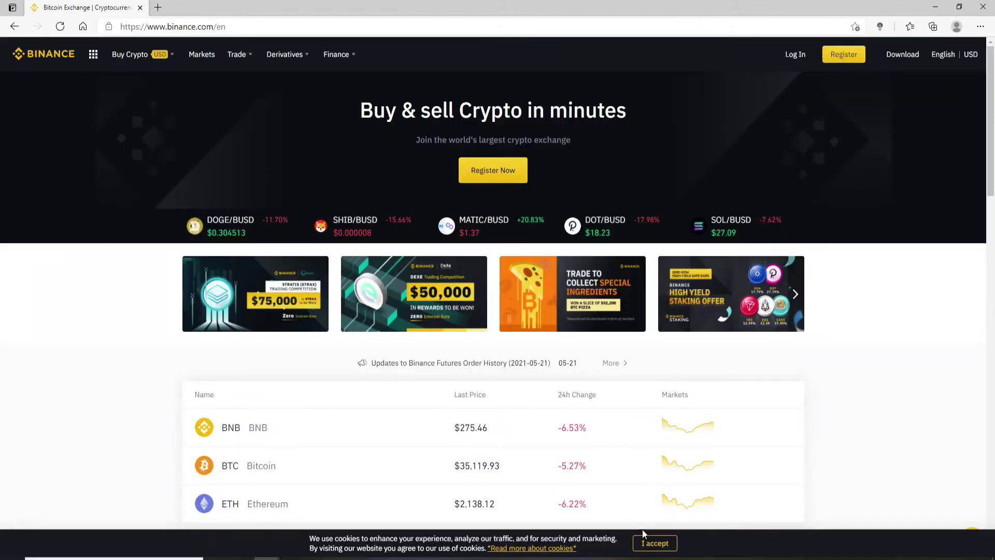
pyautogui.click(644, 537)
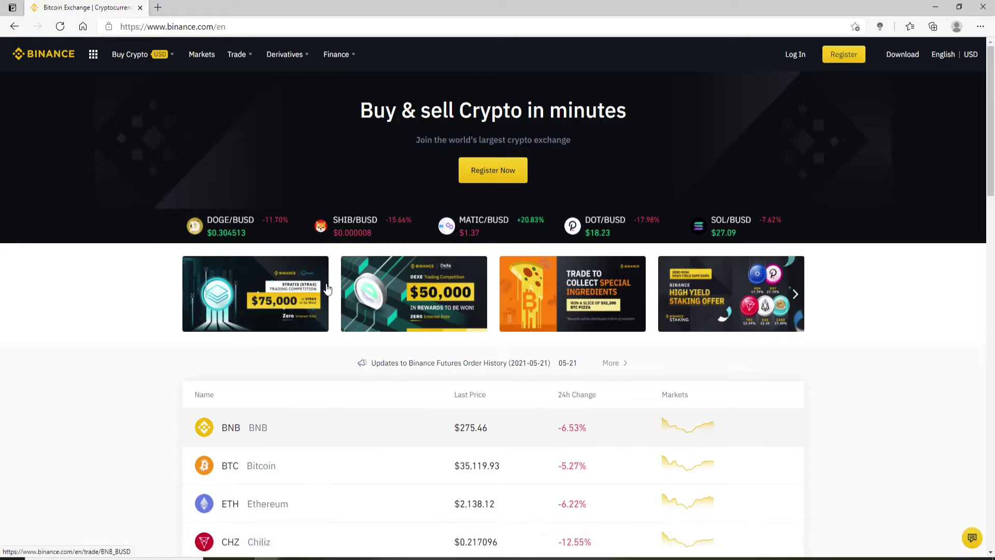
pyautogui.scroll(-7, 353, 306)
pyautogui.scroll(-6, 352, 306)
pyautogui.scroll(6, 353, 306)
pyautogui.scroll(7, 353, 306)
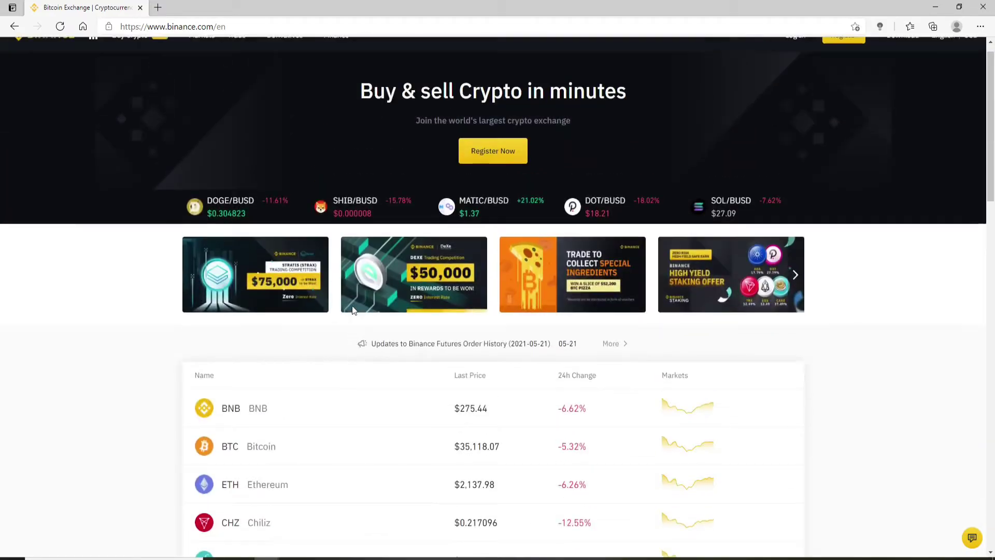
pyautogui.scroll(1, 352, 306)
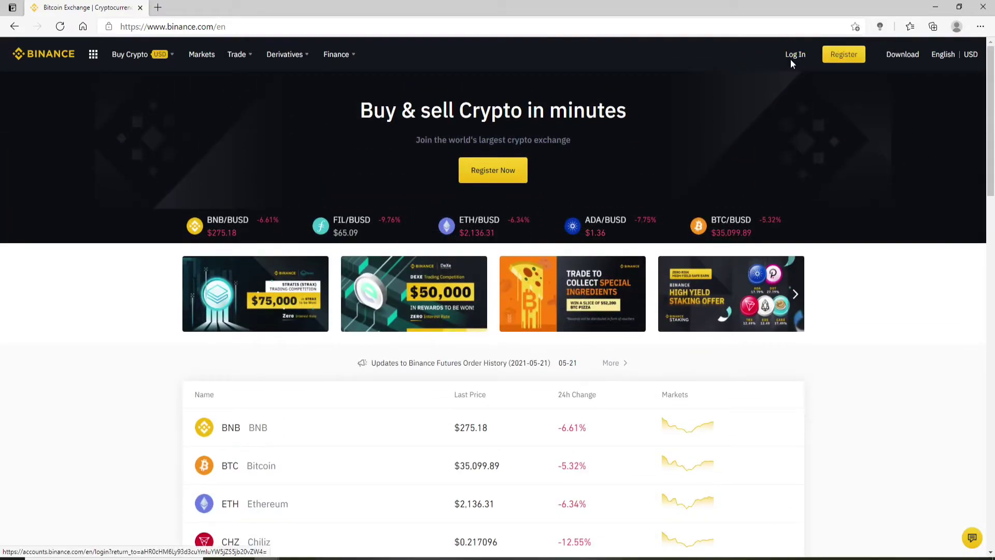
pyautogui.click(797, 54)
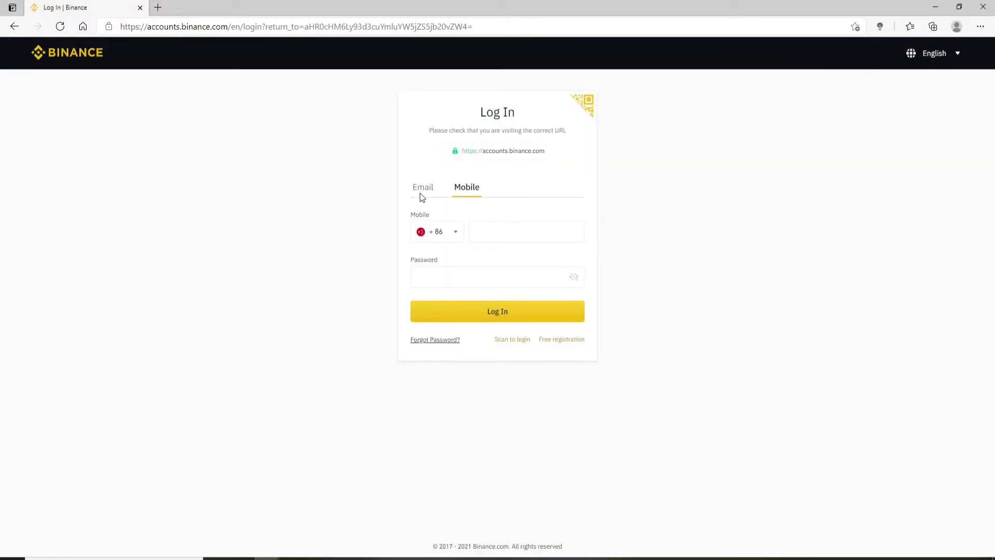
pyautogui.click(422, 192)
pyautogui.click(466, 188)
pyautogui.click(424, 190)
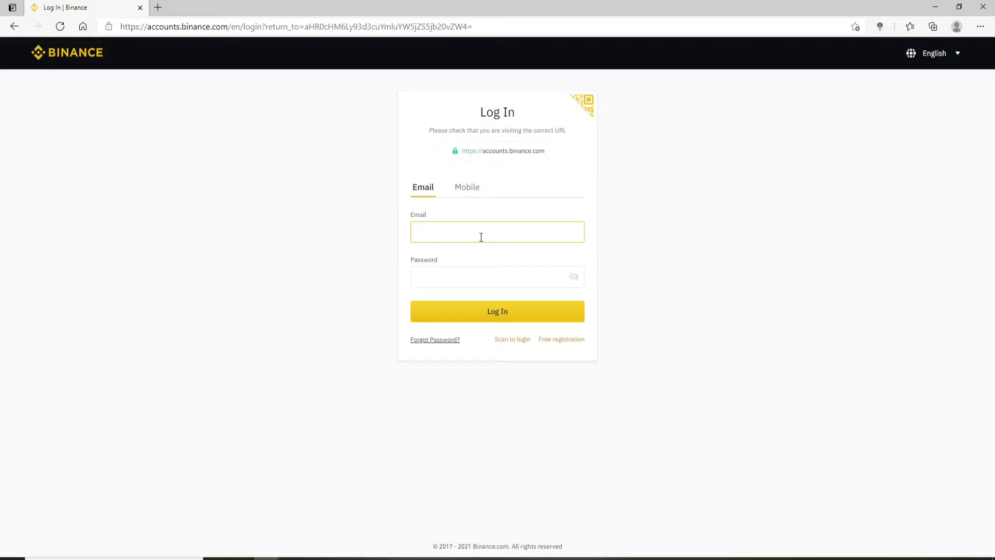
pyautogui.press('Tab')
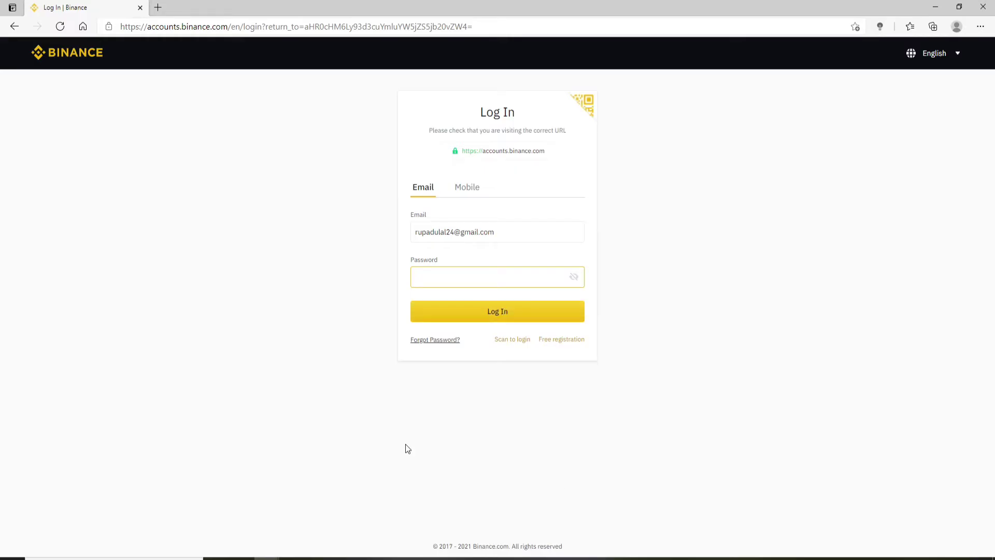
pyautogui.click(438, 341)
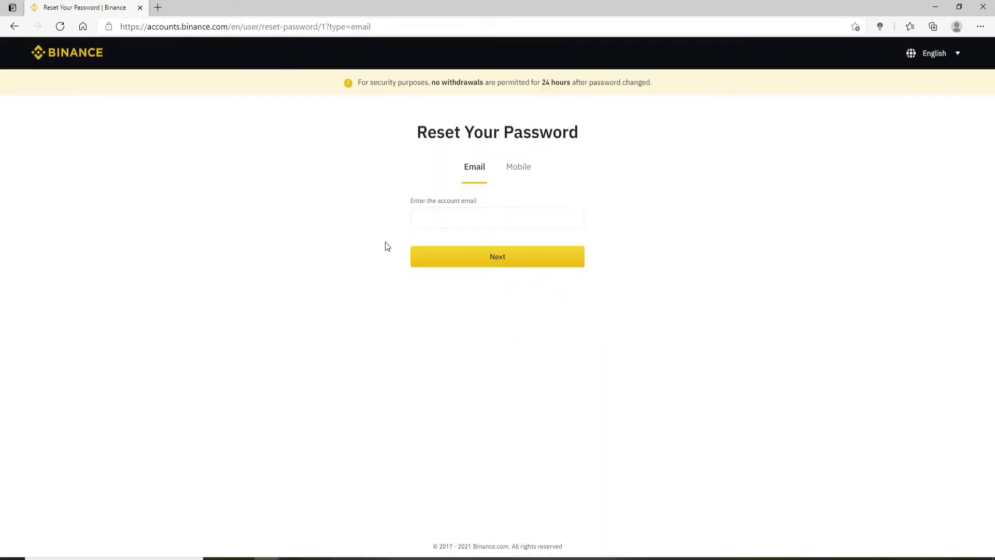
pyautogui.click(466, 218)
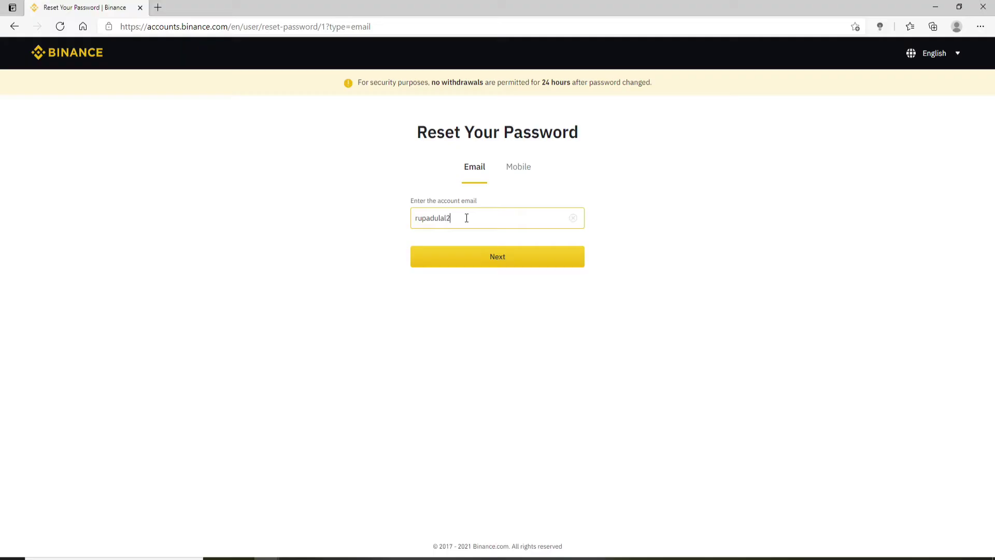
pyautogui.click(496, 258)
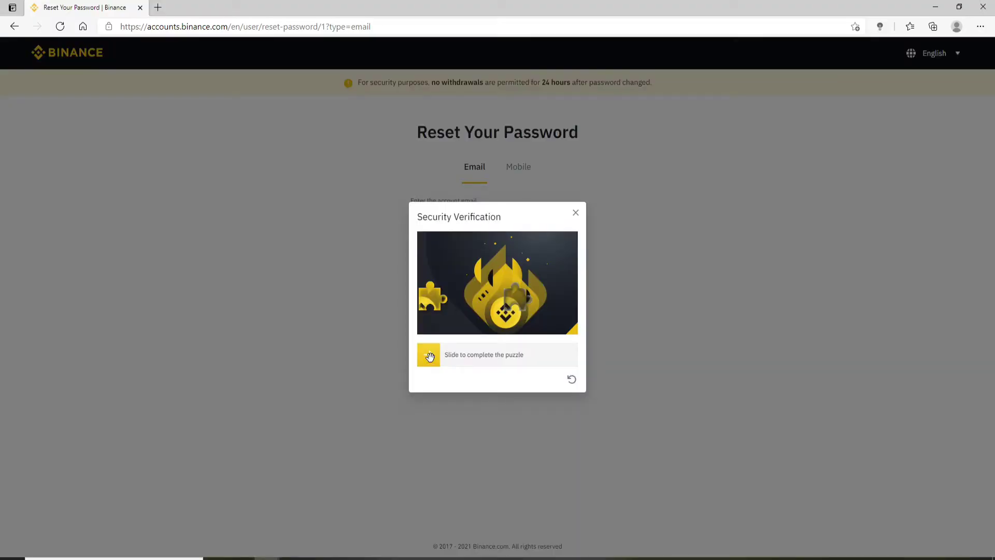
pyautogui.moveTo(450, 361); pyautogui.dragTo(522, 372)
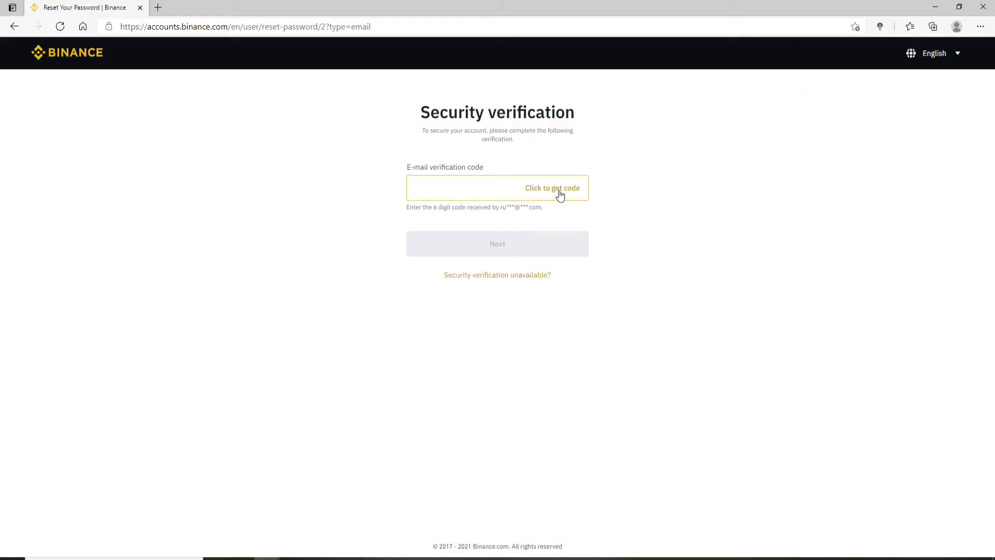
pyautogui.click(158, 8)
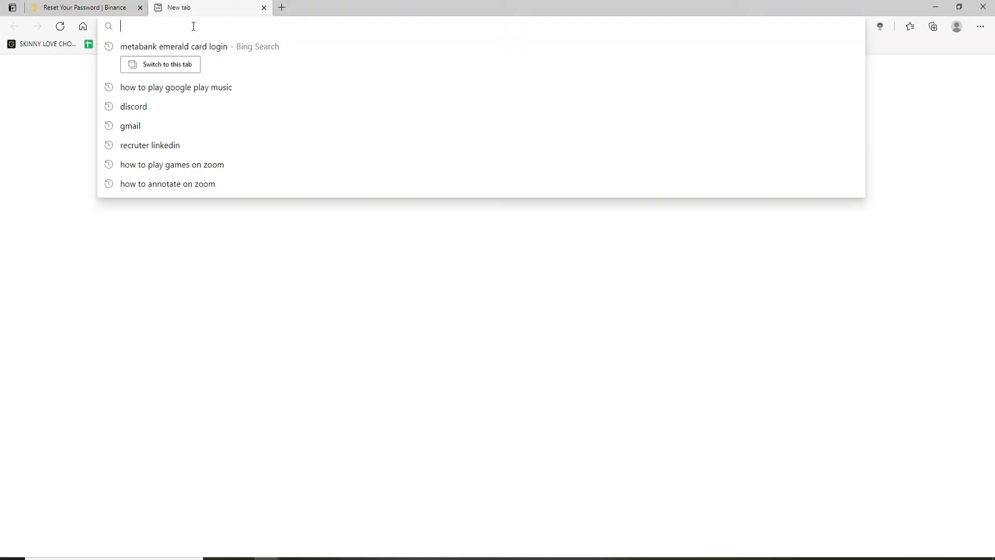
pyautogui.write('google.com')
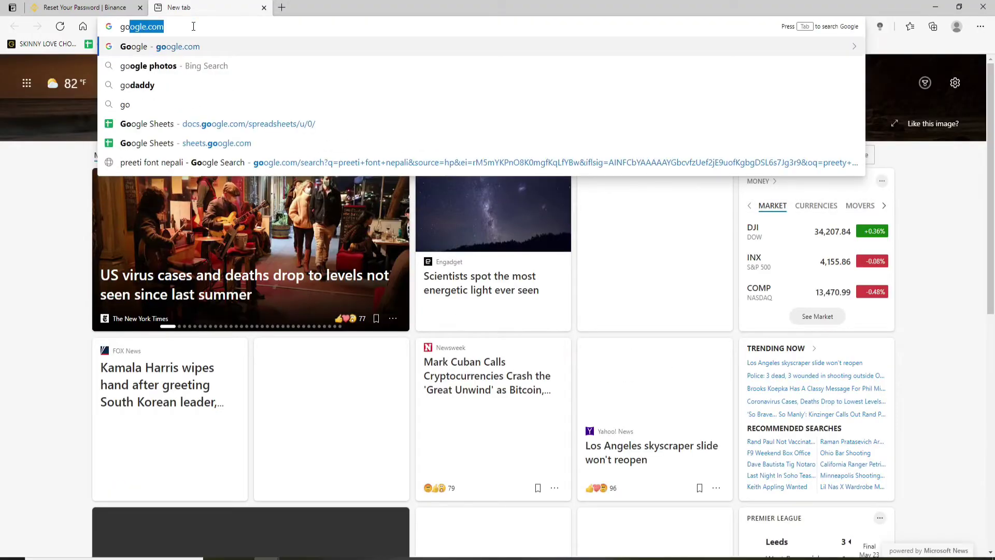
pyautogui.press('Return')
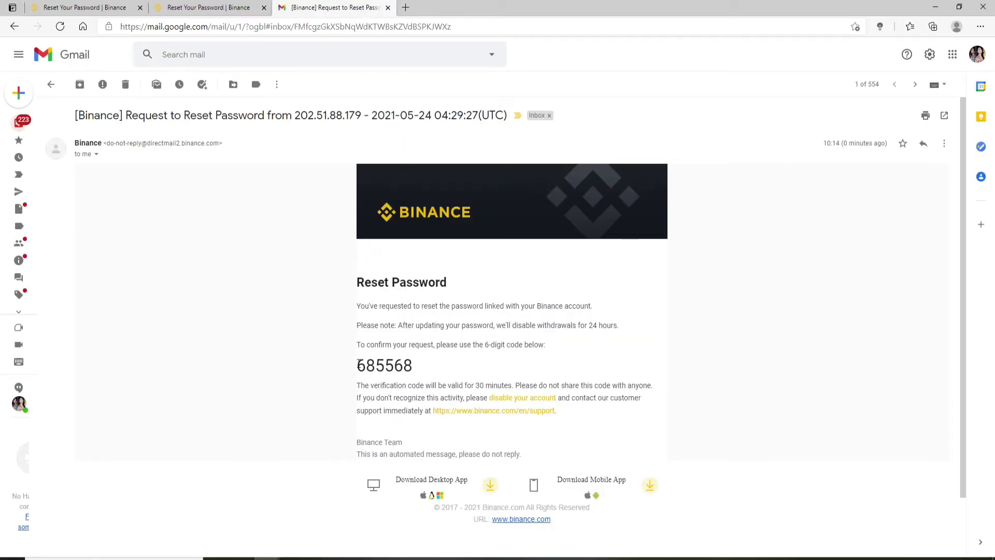
pyautogui.moveTo(357, 365); pyautogui.dragTo(413, 370)
pyautogui.hotkey('ctrl', 'c')
pyautogui.tripleClick(413, 369)
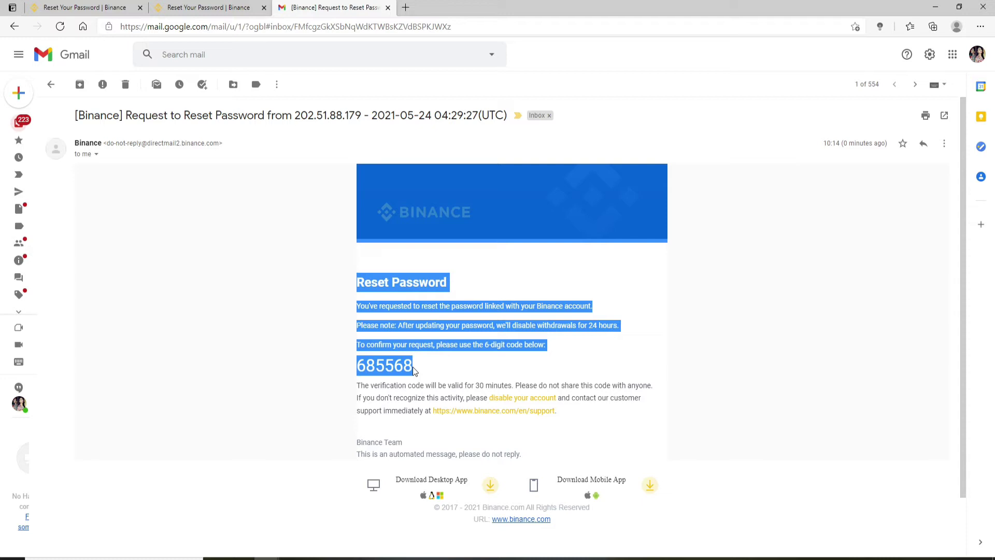
pyautogui.hotkey('ctrl', 'shift', 'Tab')
pyautogui.click(456, 191)
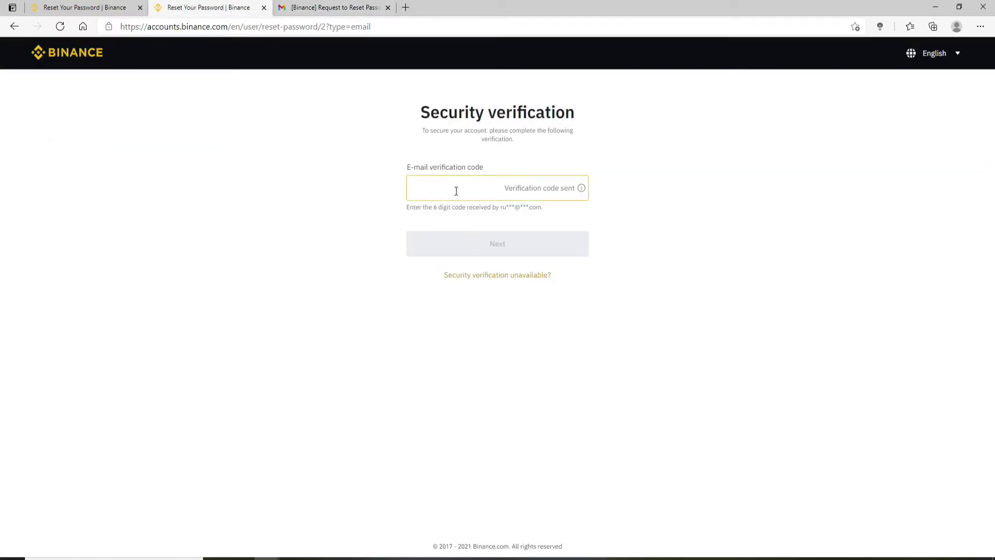
pyautogui.hotkey('ctrl', 'v')
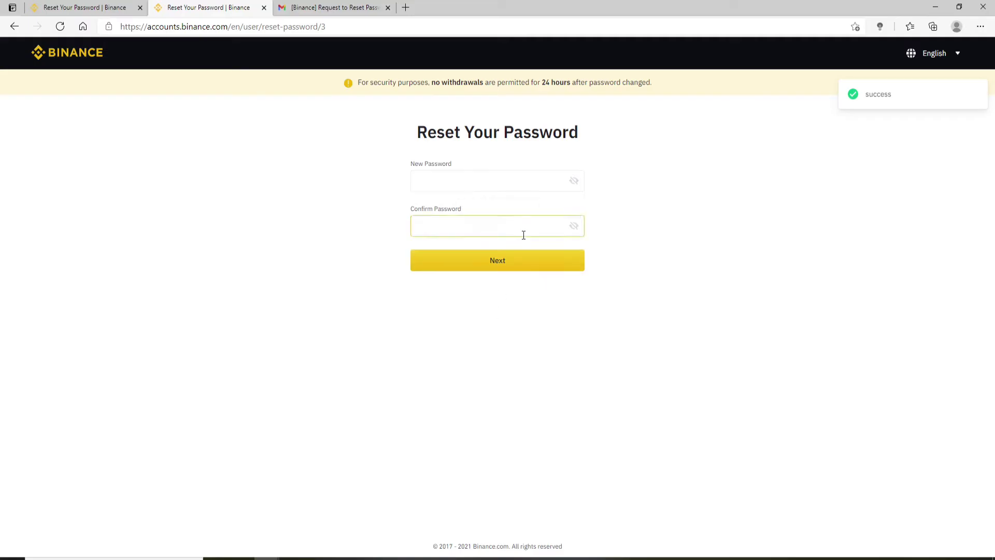
pyautogui.click(473, 177)
pyautogui.write('••')
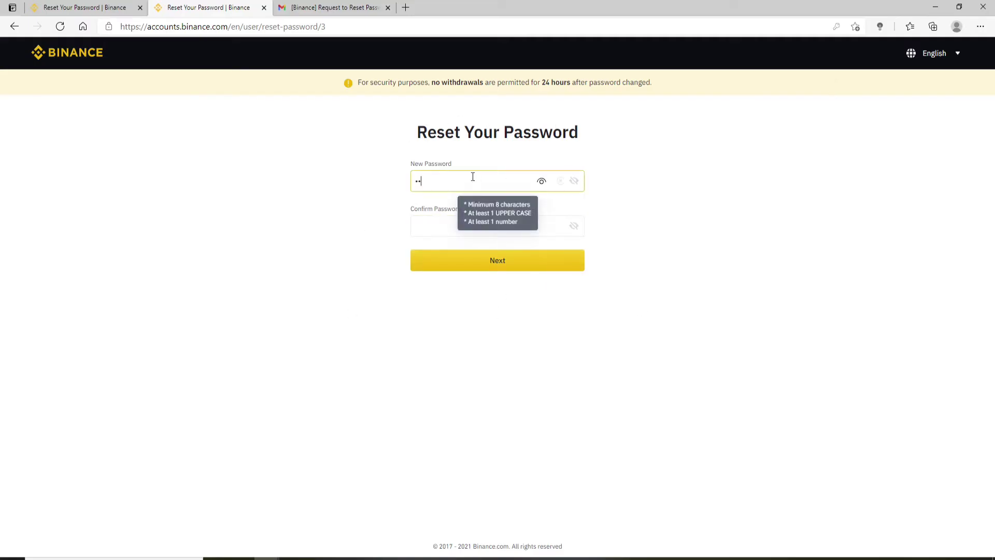
pyautogui.write('••••••')
# Re-enter the new password, fill in its confirmation, and submit the change
pyautogui.hotkey('ctrl', 'a')
pyautogui.press('BackSpace')
pyautogui.hotkey('ctrl', 'v')
pyautogui.write('••')
pyautogui.write('••••••')
pyautogui.click(438, 222)
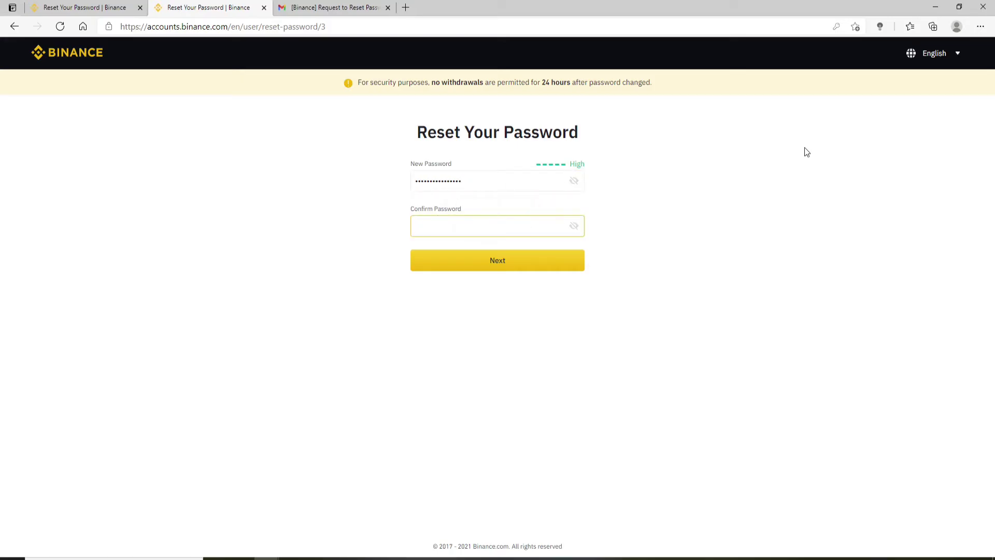
pyautogui.write('•••')
pyautogui.write('•••••••')
pyautogui.write('•••••')
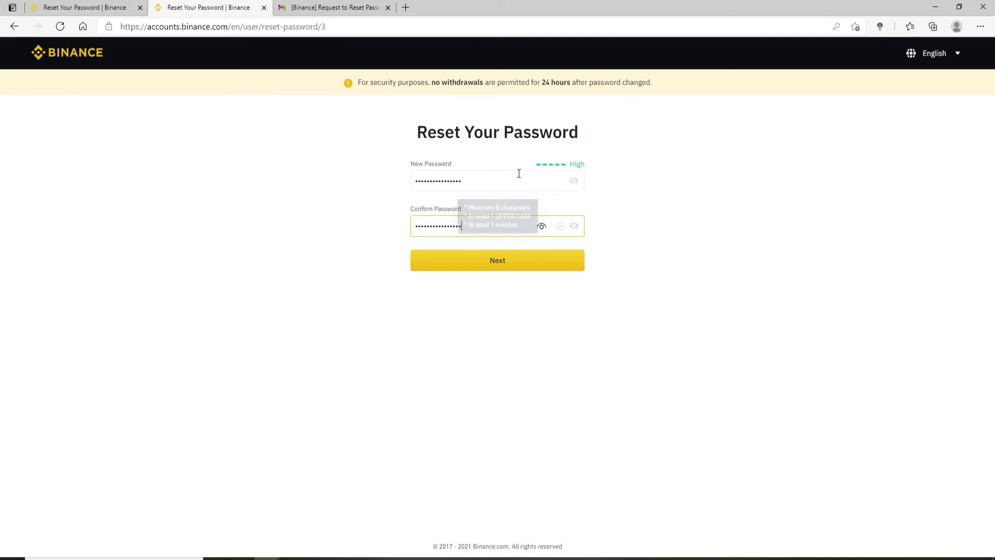
pyautogui.click(504, 267)
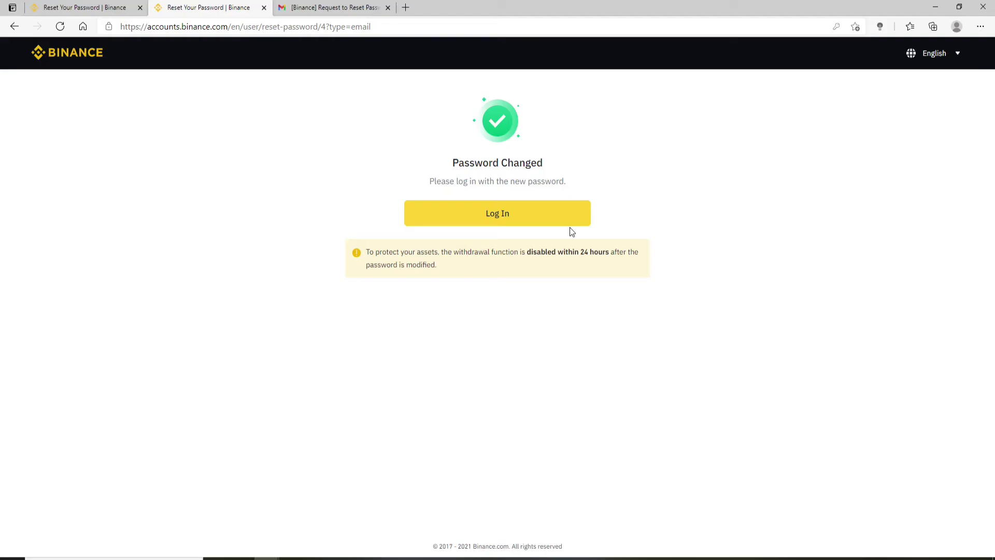
pyautogui.click(497, 213)
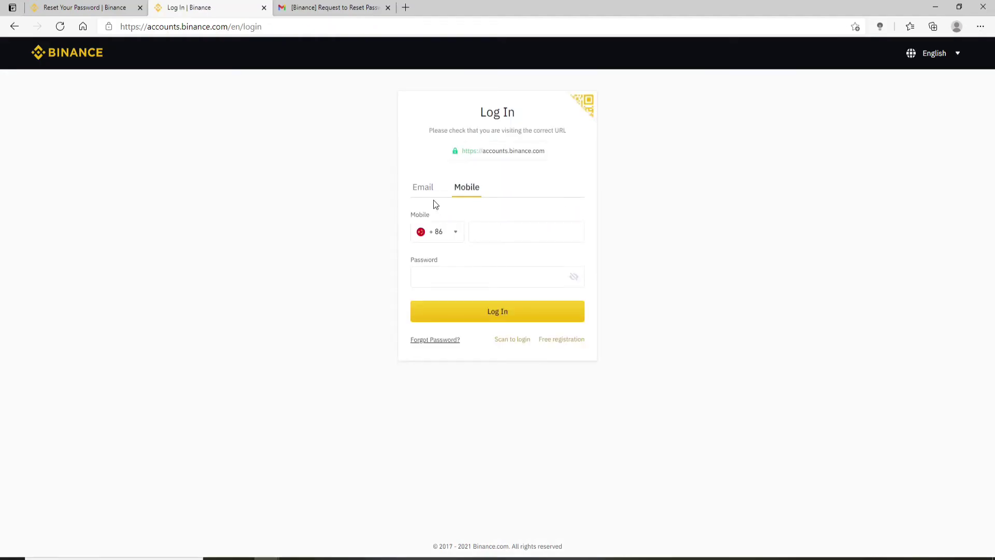
pyautogui.click(423, 187)
pyautogui.click(471, 234)
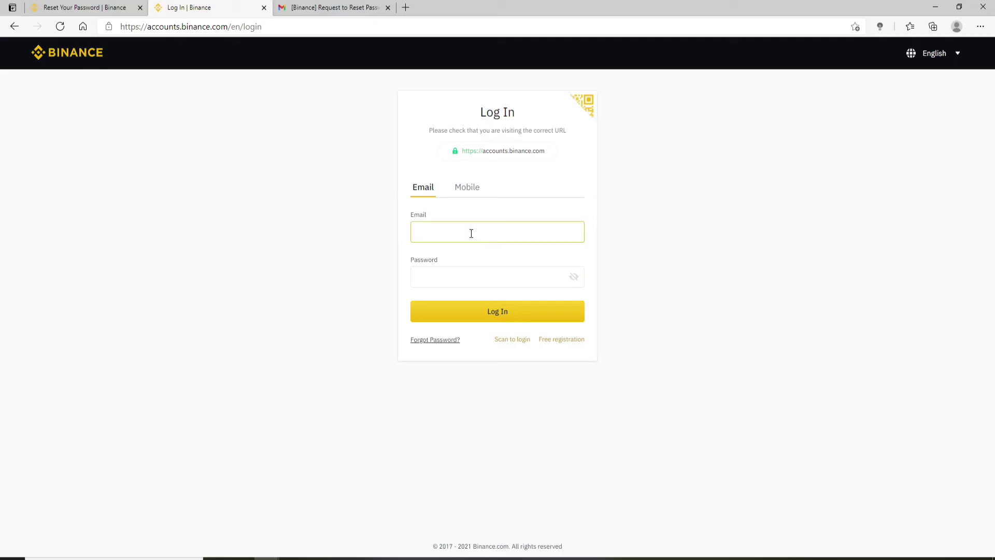
pyautogui.press('Tab')
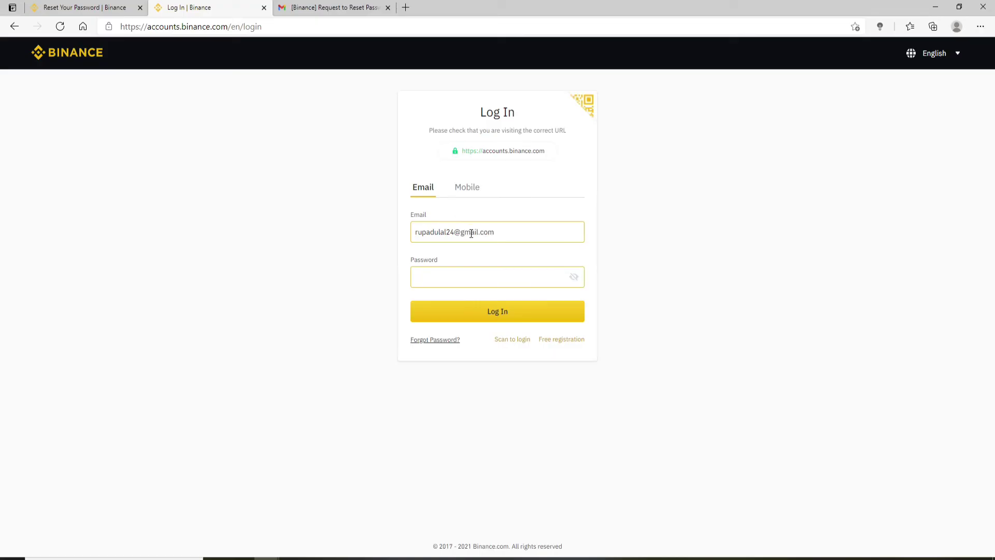
pyautogui.write('••••')
pyautogui.write('••••••••')
pyautogui.write('•••')
pyautogui.click(500, 313)
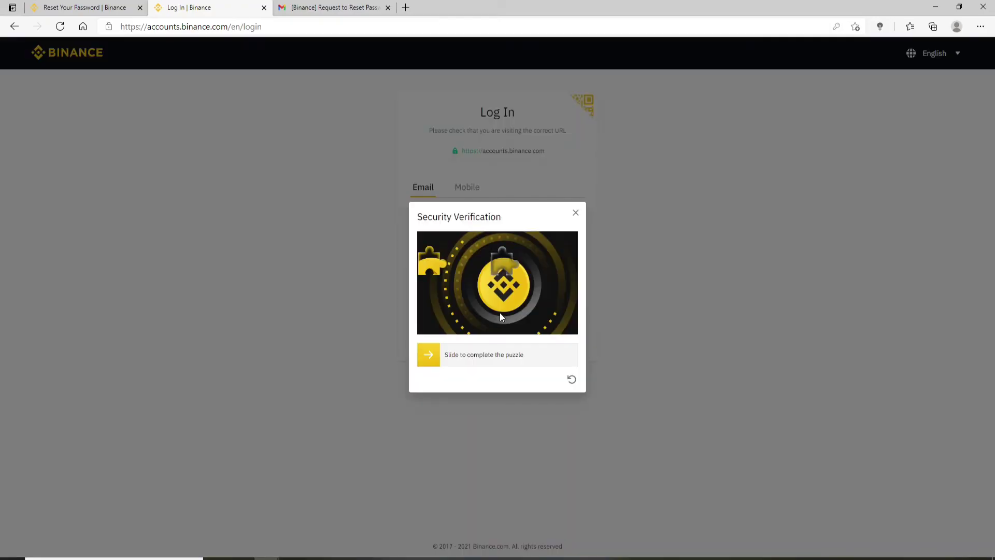
pyautogui.moveTo(429, 357); pyautogui.dragTo(507, 359)
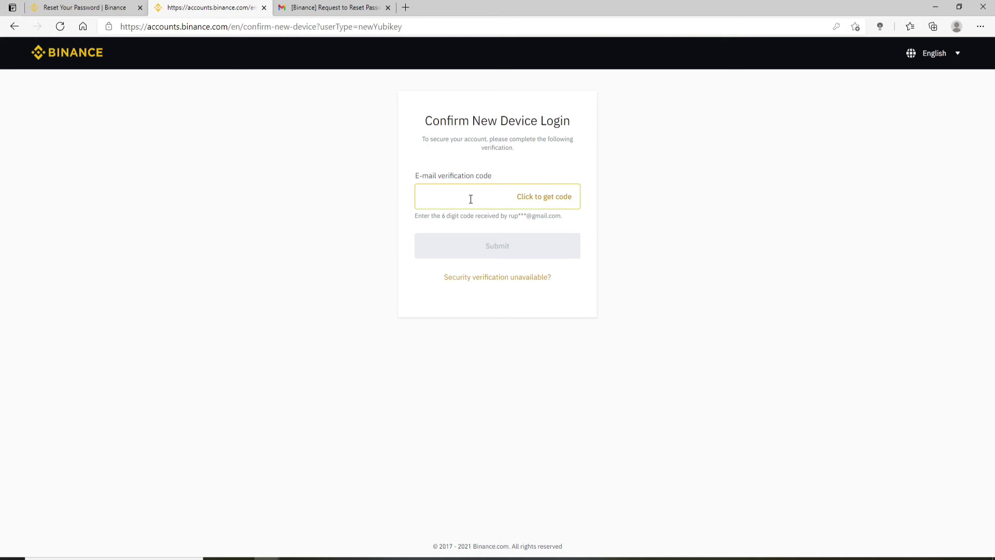
pyautogui.click(353, 9)
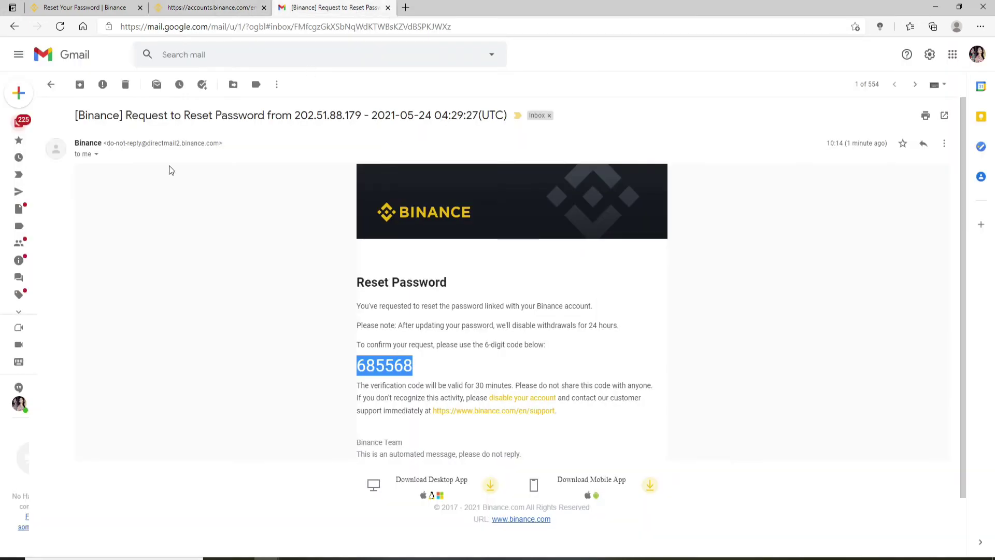
pyautogui.click(14, 26)
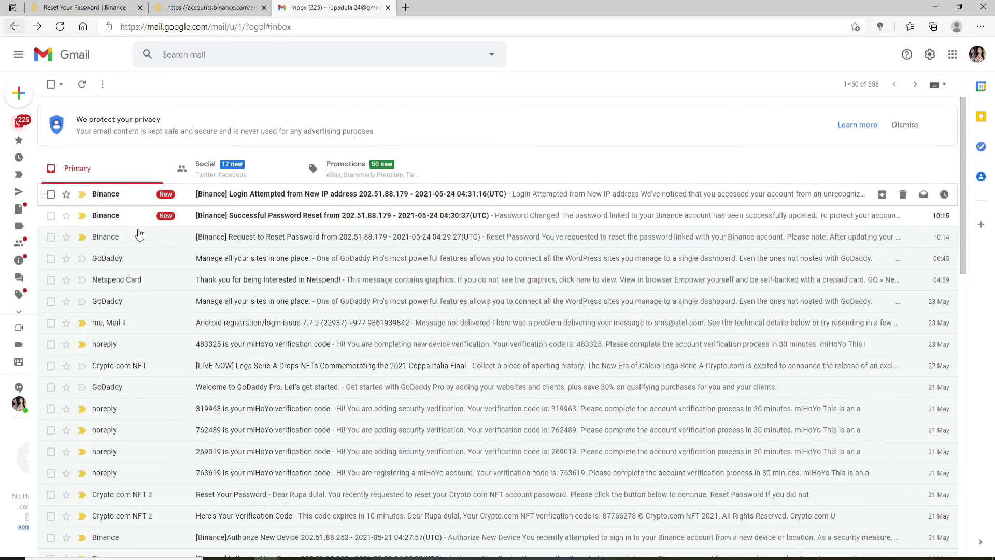
pyautogui.click(257, 196)
pyautogui.hotkey('ctrl', 'shift', 'Tab')
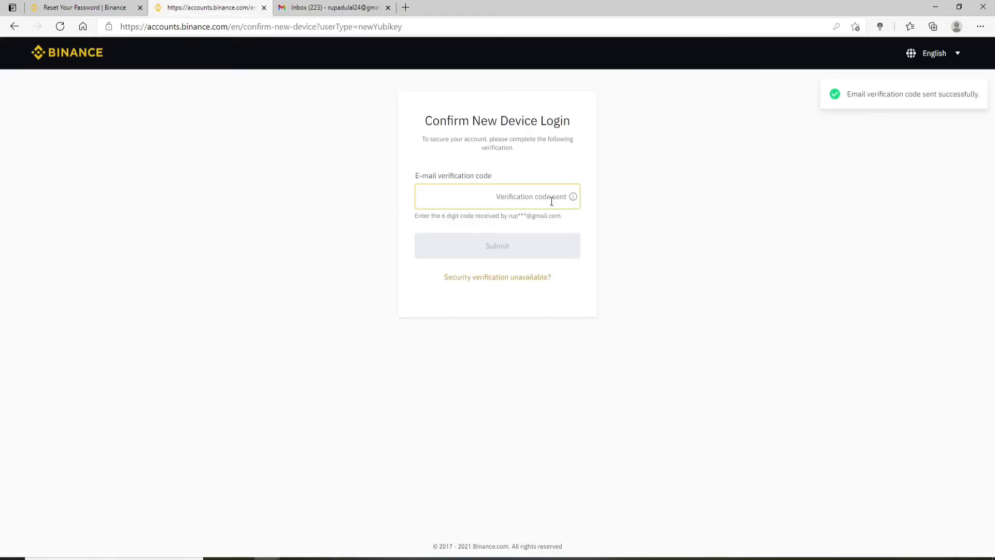
pyautogui.hotkey('ctrl', 'Tab')
pyautogui.moveTo(357, 449); pyautogui.dragTo(416, 452)
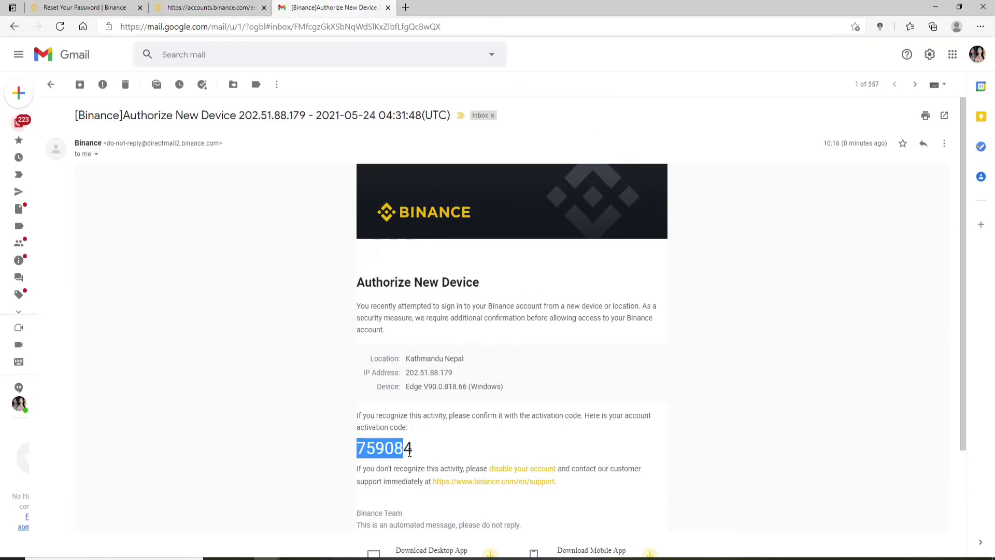
pyautogui.click(414, 452)
pyautogui.hotkey('ctrl', 'shift', 'Tab')
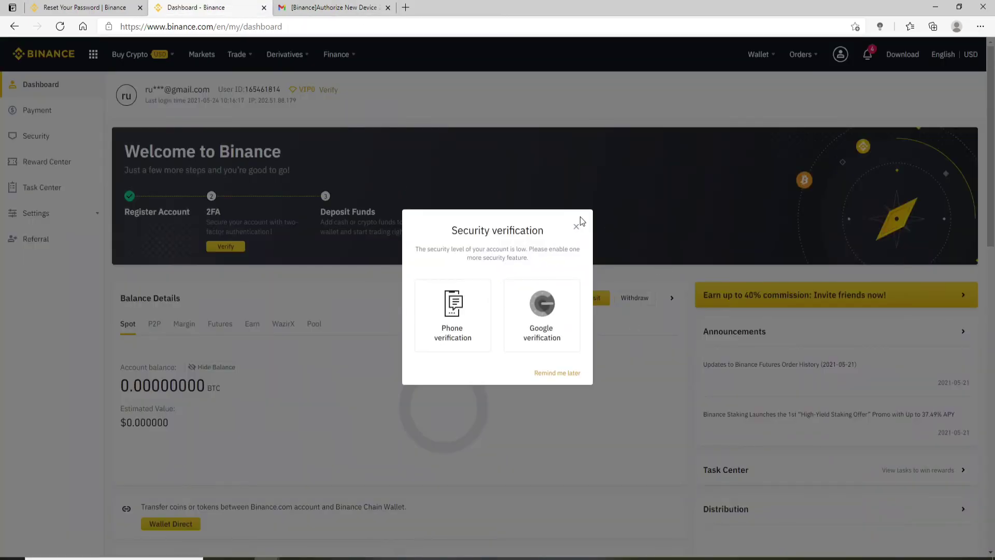
pyautogui.click(576, 227)
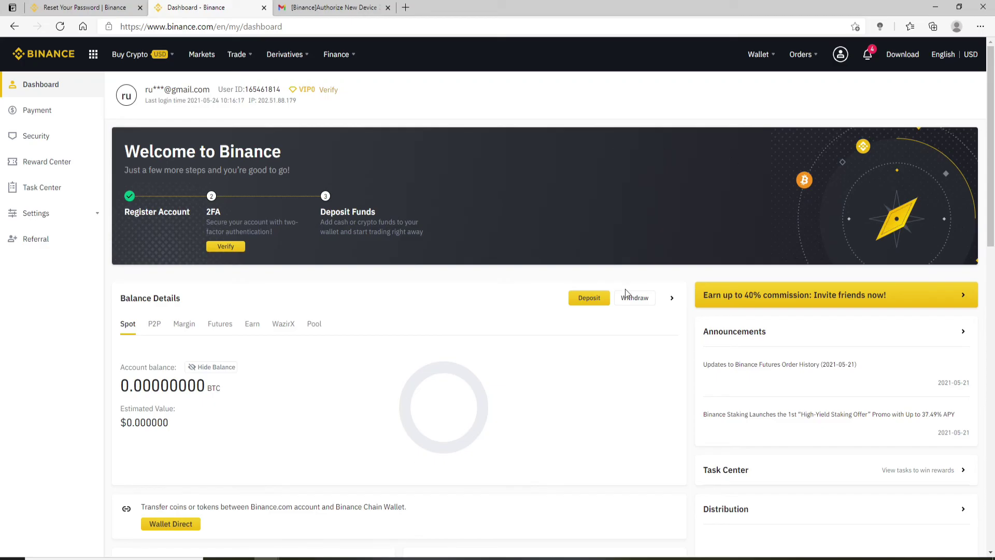
pyautogui.click(937, 8)
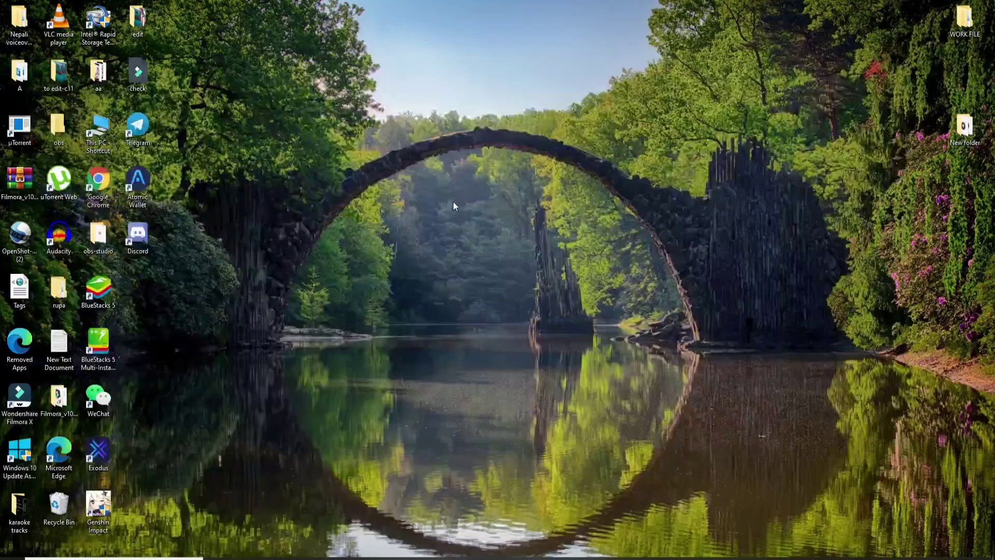